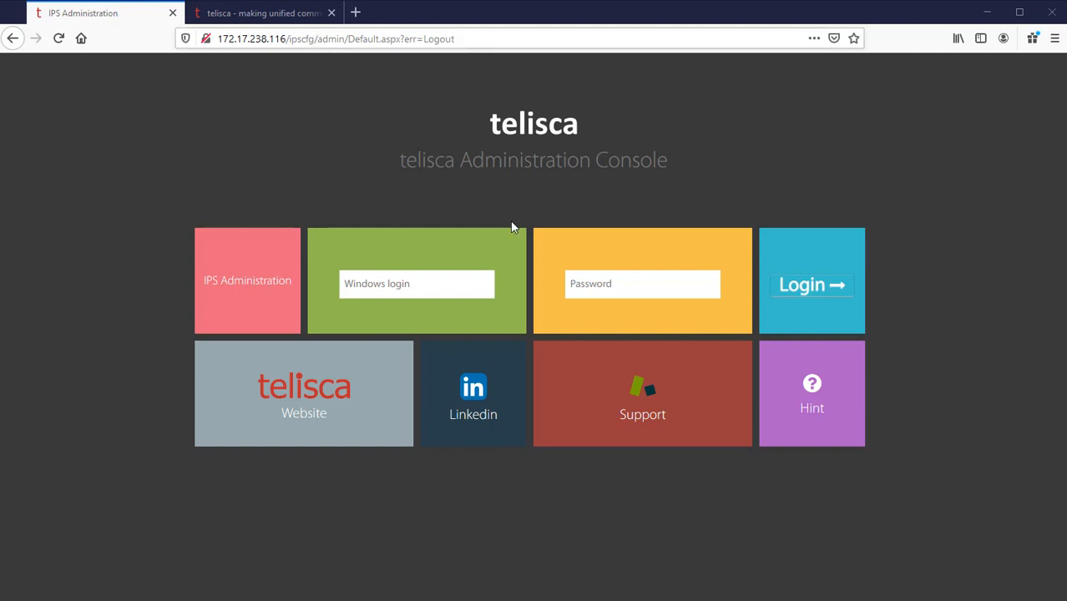
# Step: Log in to the administration console as administrator with the account password
pyautogui.click(393, 282)
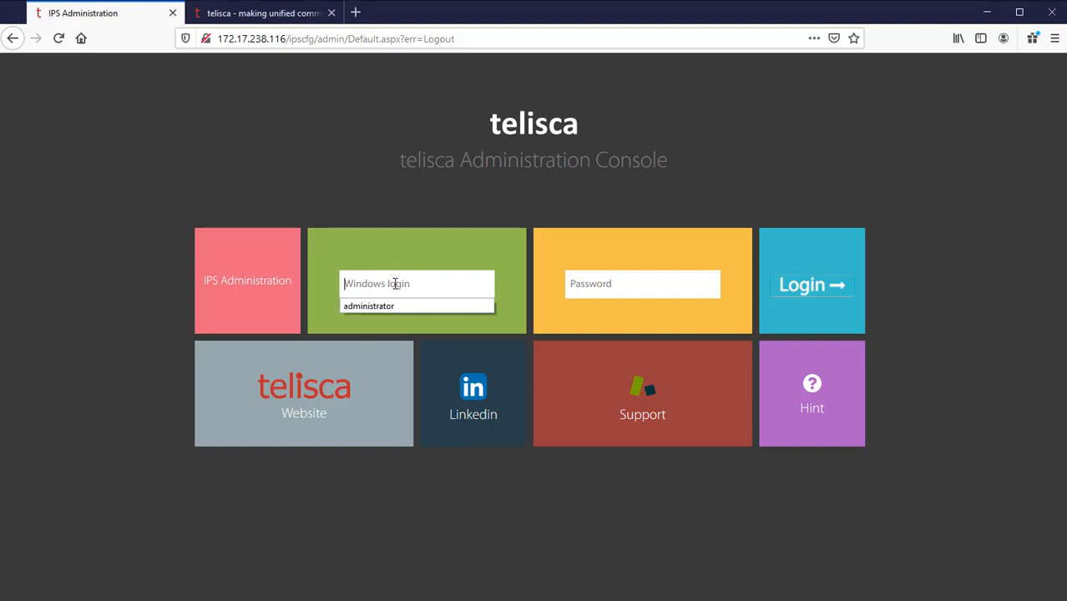
pyautogui.click(368, 306)
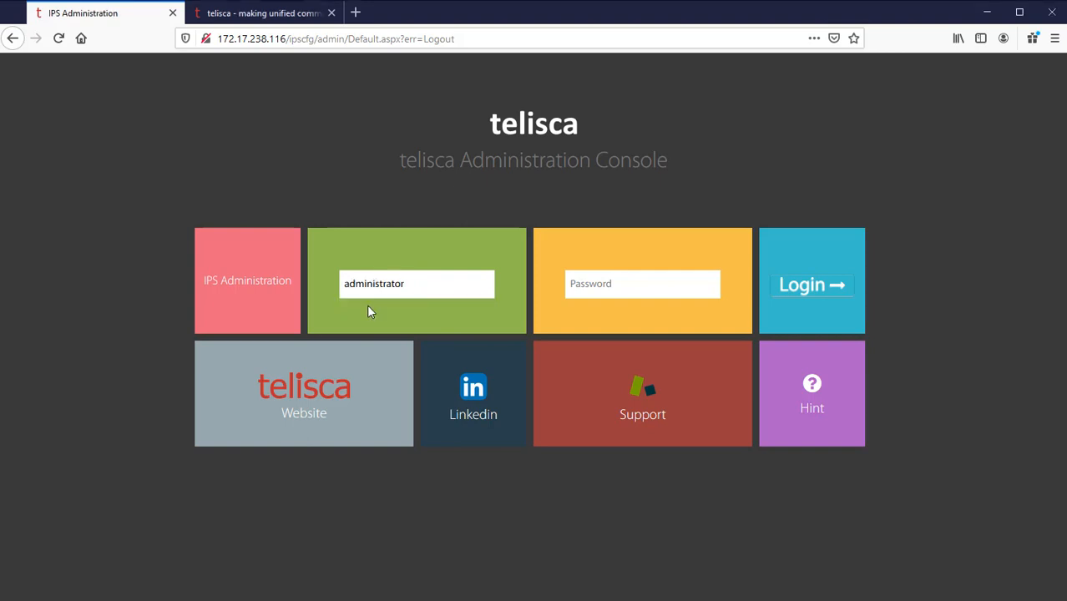
pyautogui.click(621, 289)
pyautogui.write('•••••••••')
pyautogui.press('Return')
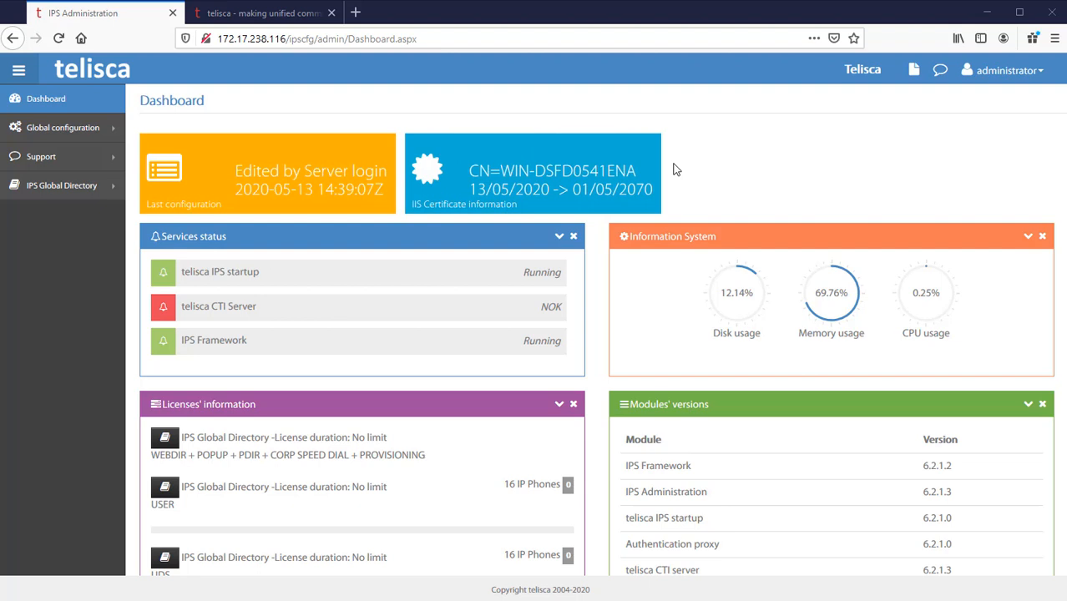
# Step: Save the CUCM configuration with publisher and Extension Mobility host 172.16.5.10 and application user telisca, declining to store the login in the browser
pyautogui.click(1002, 72)
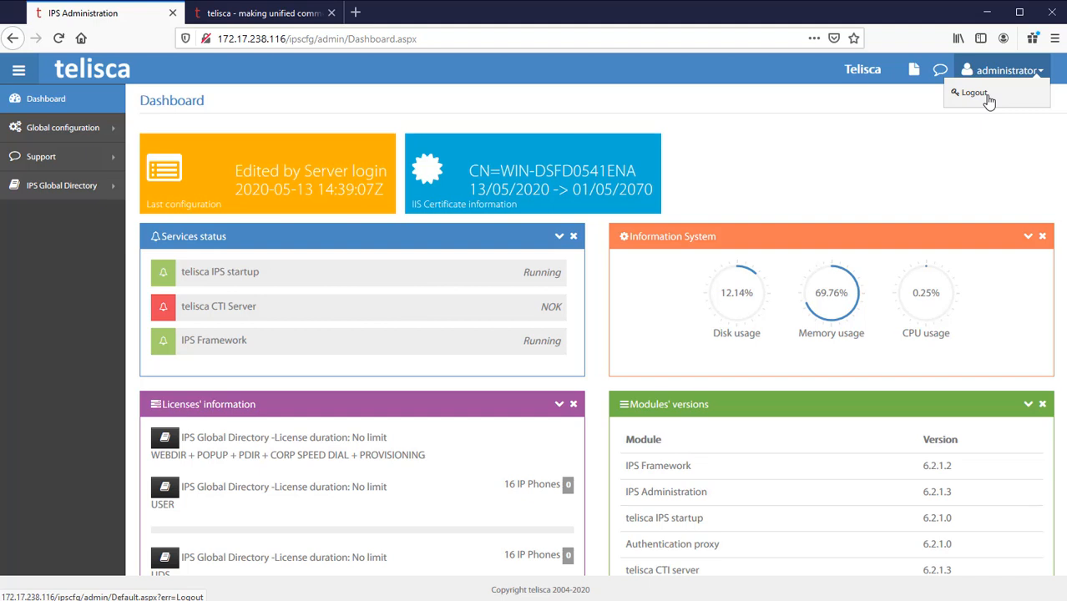
pyautogui.click(256, 106)
pyautogui.click(90, 132)
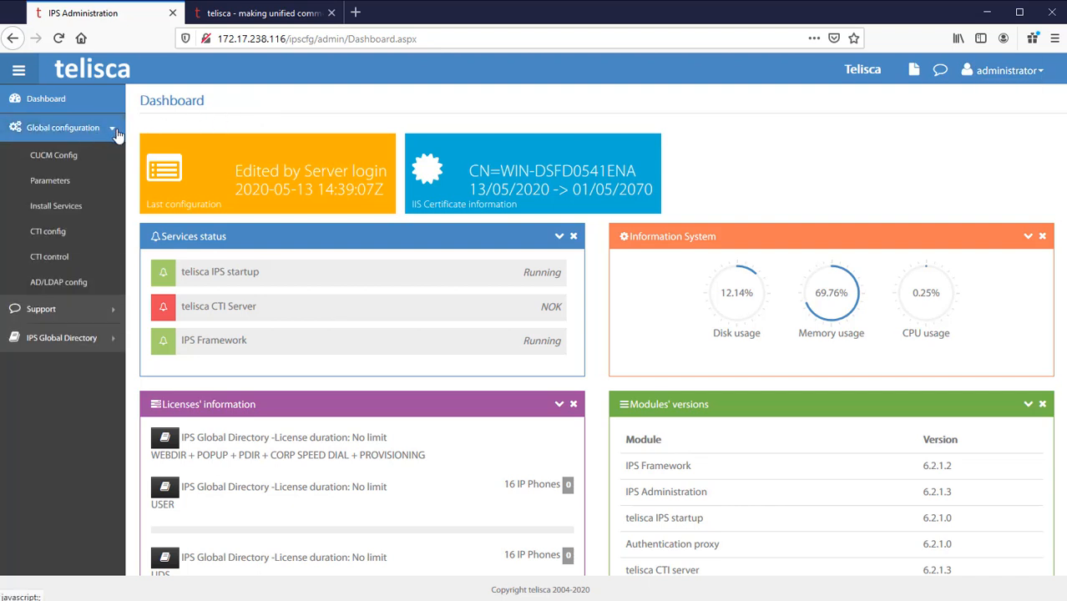
pyautogui.click(74, 163)
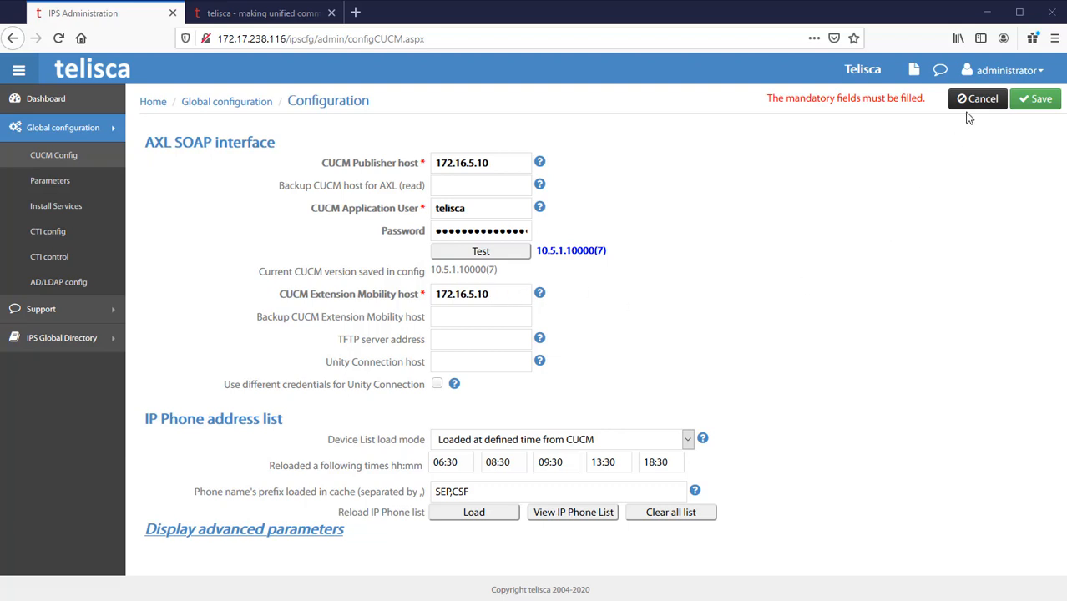
pyautogui.click(1037, 111)
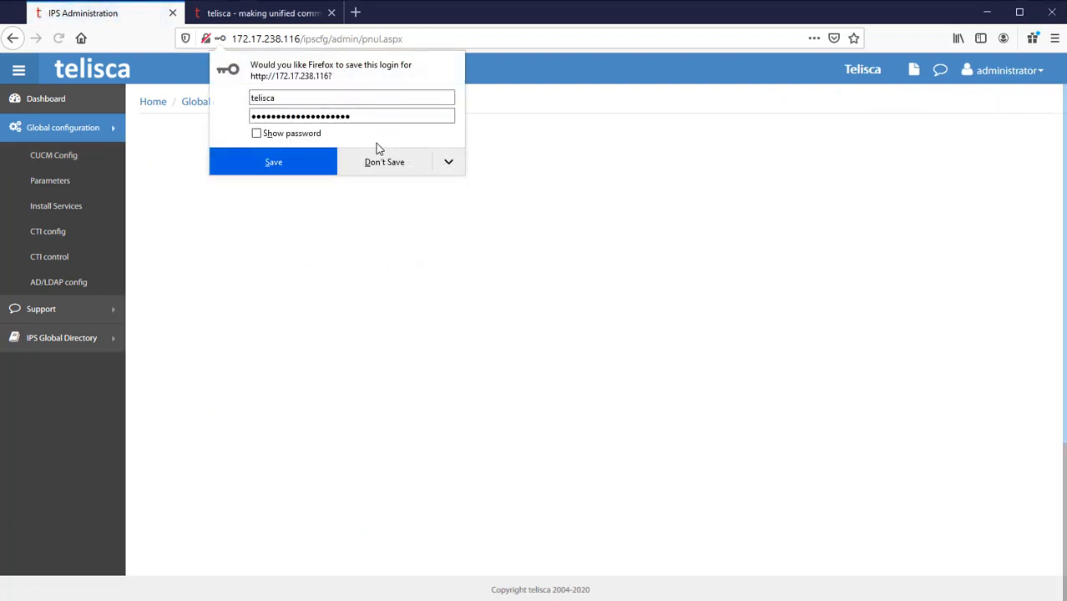
pyautogui.click(386, 161)
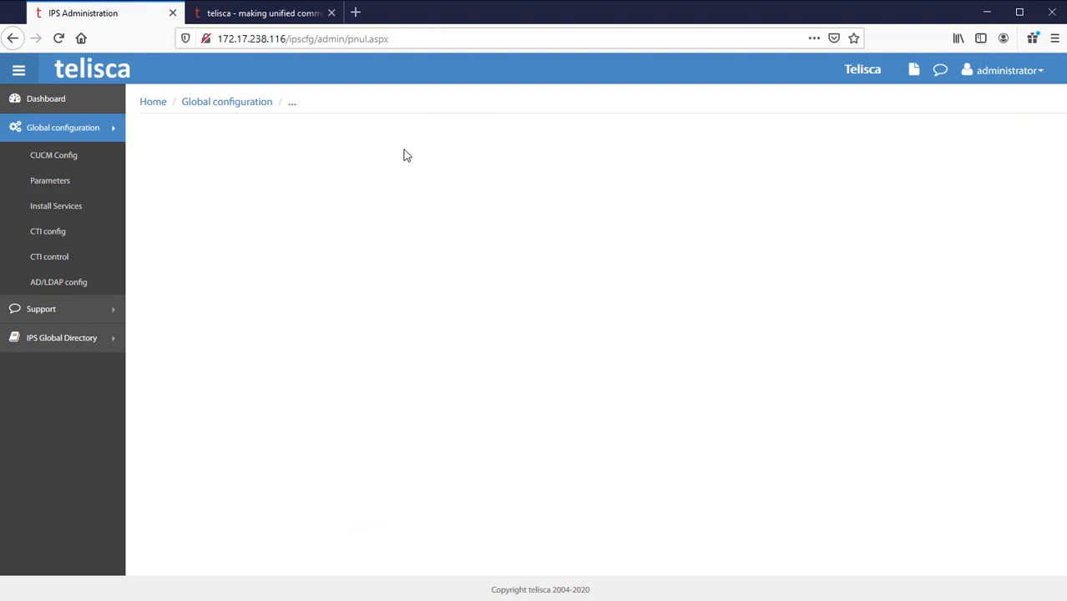
# Step: Enter 172.17.238.116 as the IP address of this server in the global system parameters
pyautogui.click(50, 181)
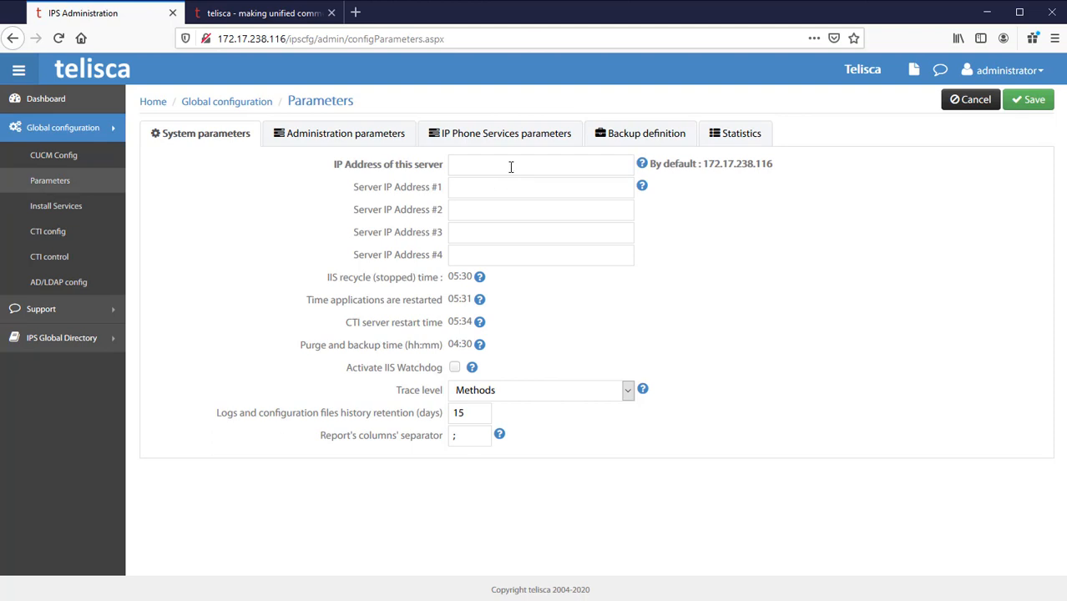
pyautogui.click(509, 167)
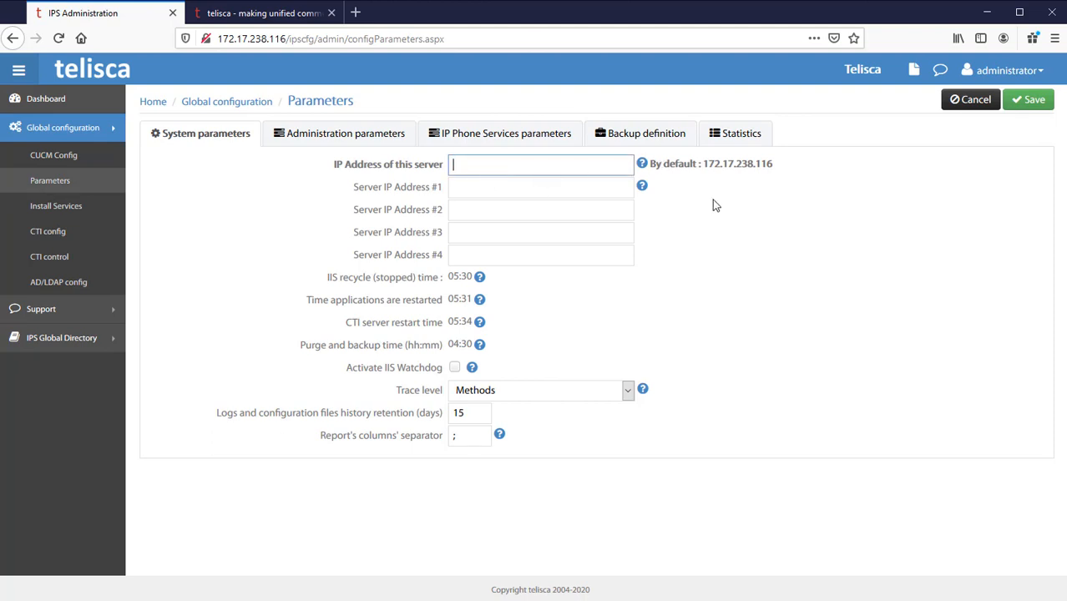
pyautogui.write('172.17.238.116')
pyautogui.click(597, 192)
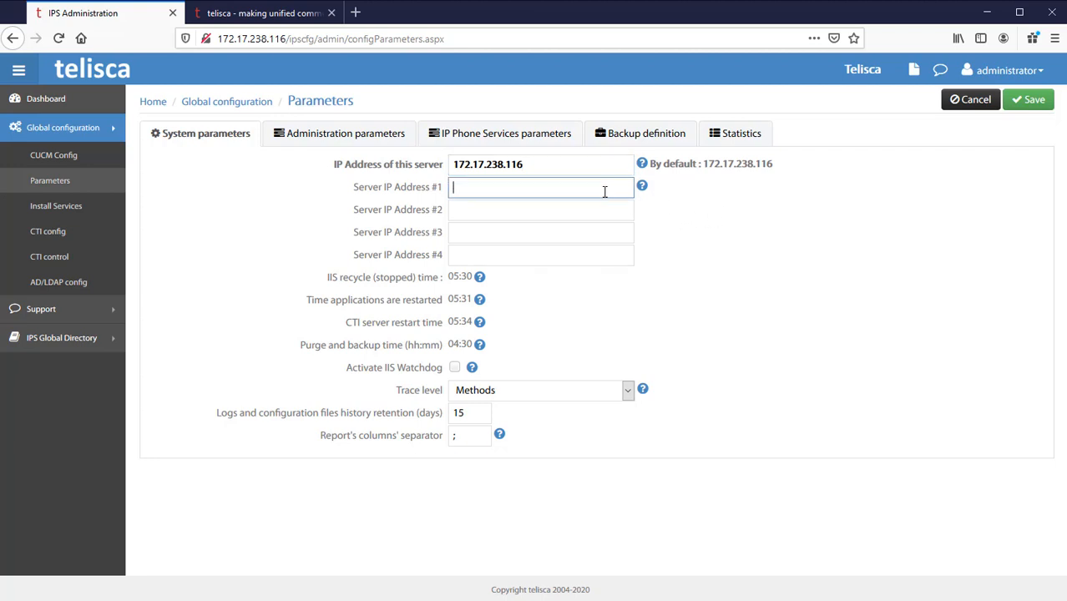
pyautogui.click(577, 213)
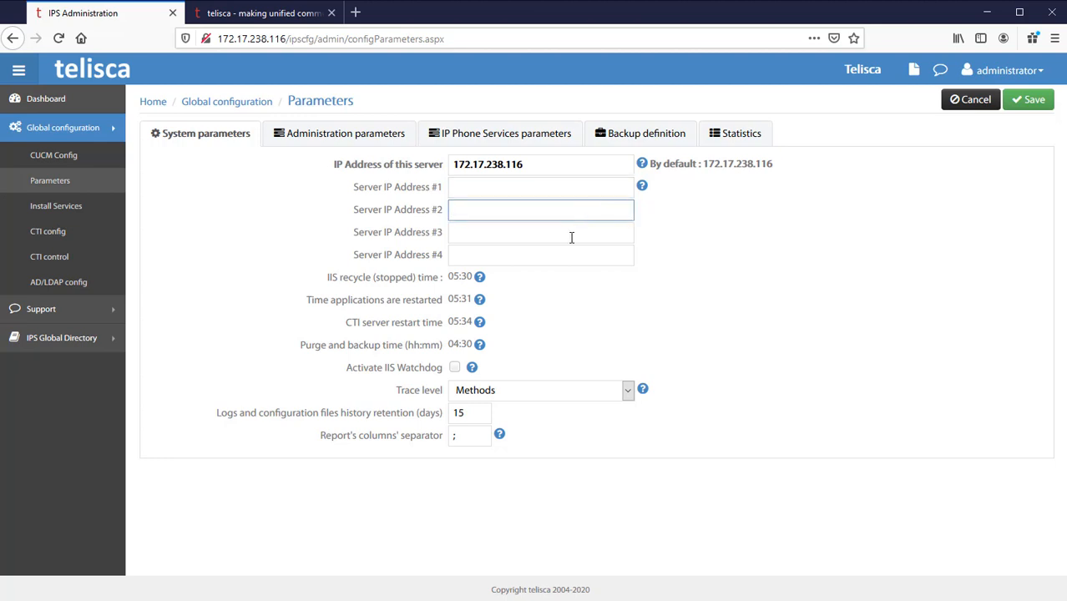
pyautogui.click(570, 235)
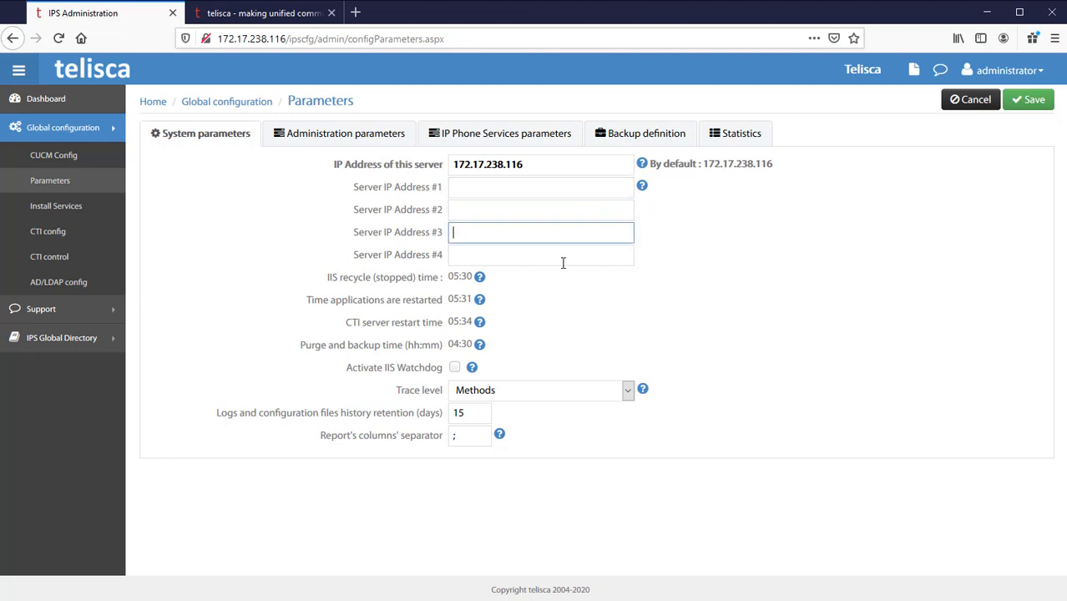
pyautogui.click(566, 258)
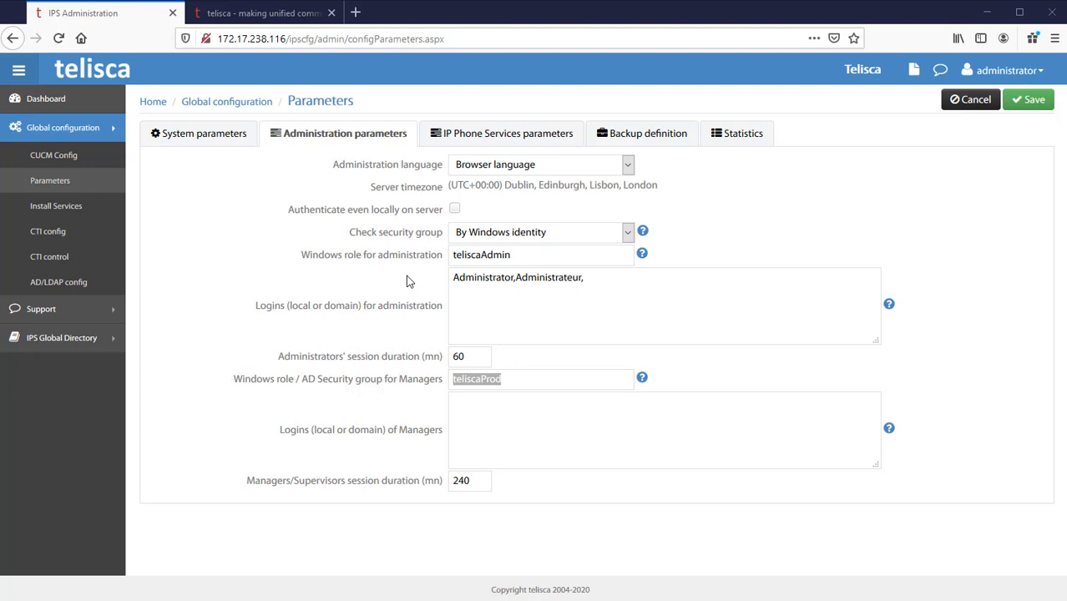
# Step: Review the security group check, Windows administration role and manager logins in the administration parameters, and leave without saving or storing the password
pyautogui.click(585, 237)
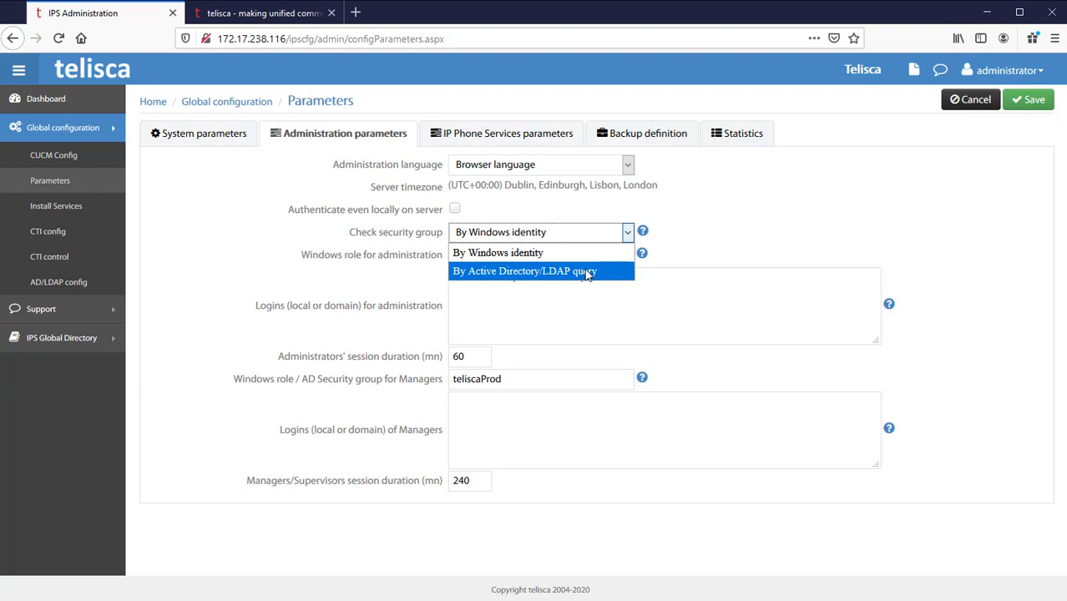
pyautogui.click(728, 259)
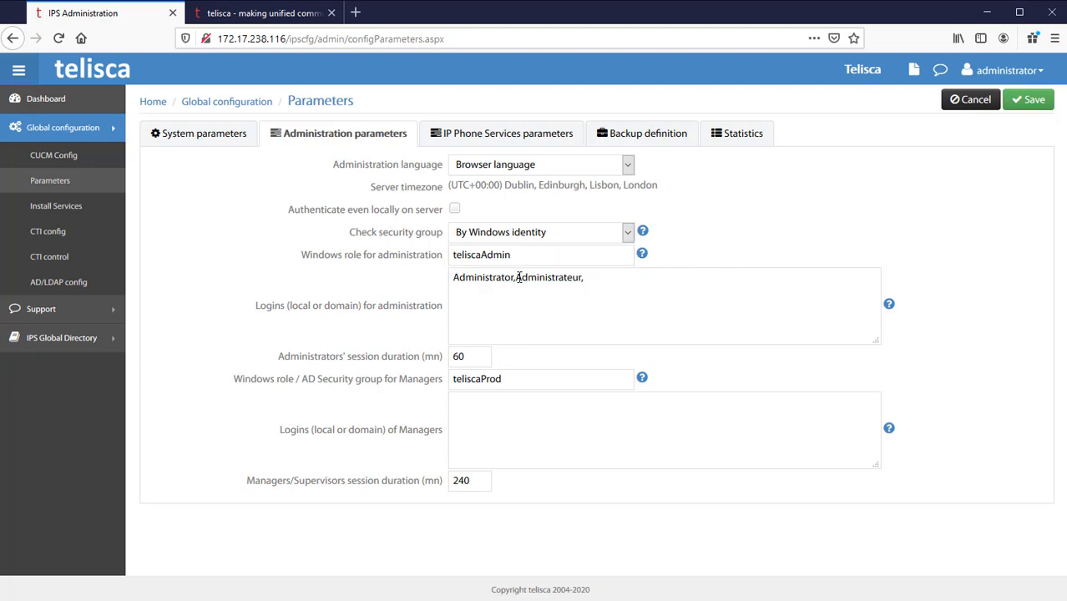
pyautogui.doubleClick(531, 256)
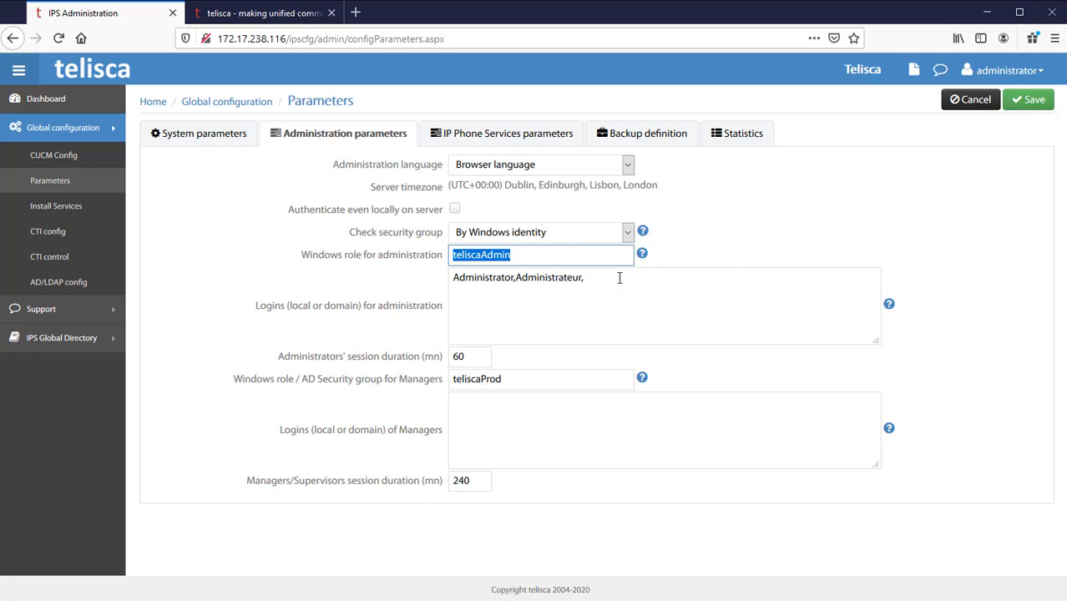
pyautogui.click(753, 230)
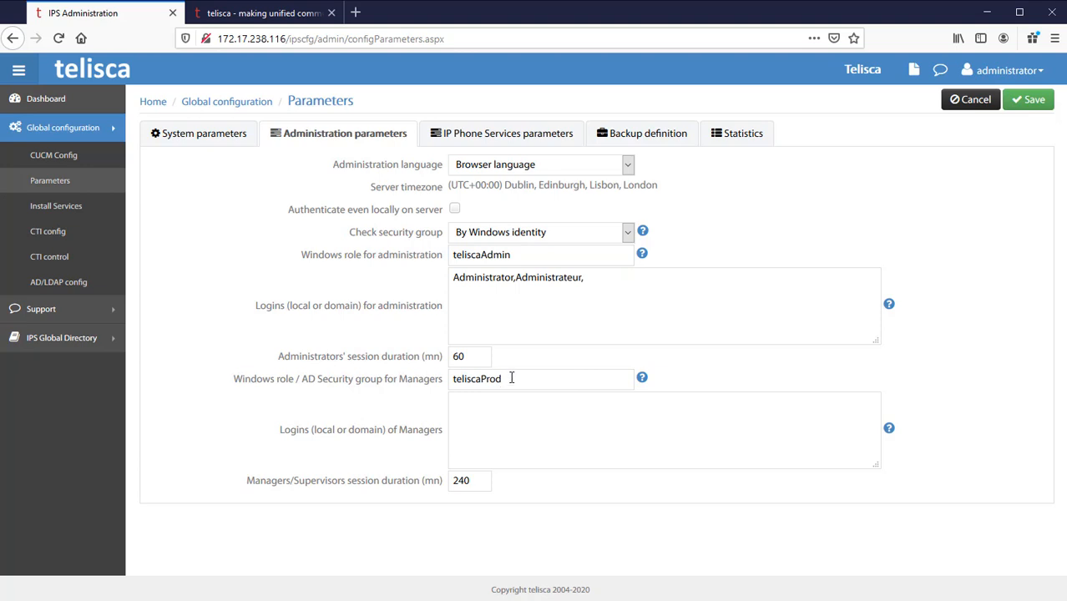
pyautogui.click(509, 424)
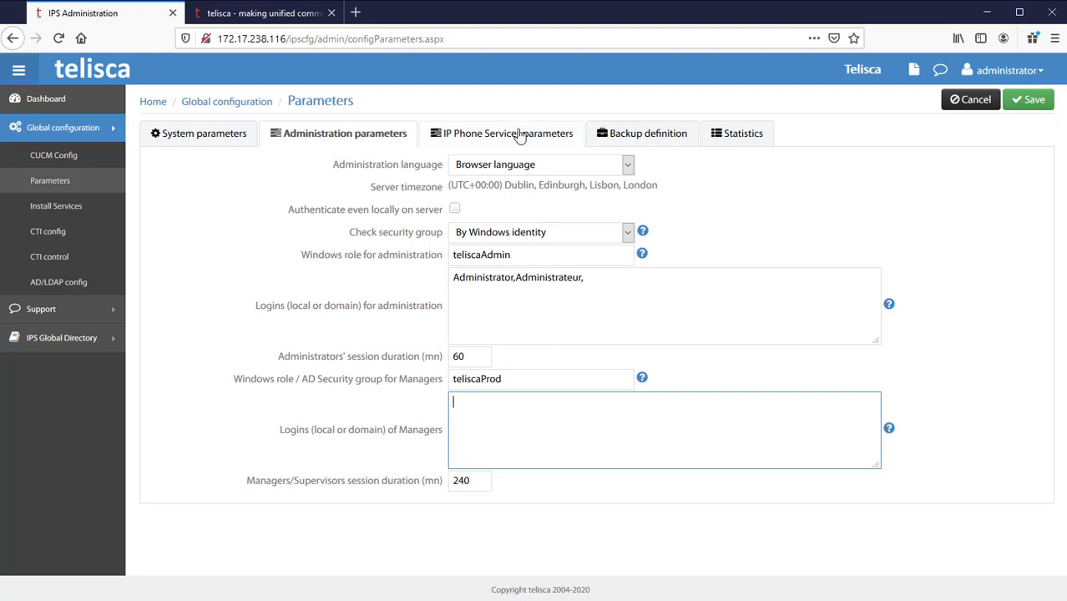
pyautogui.click(972, 100)
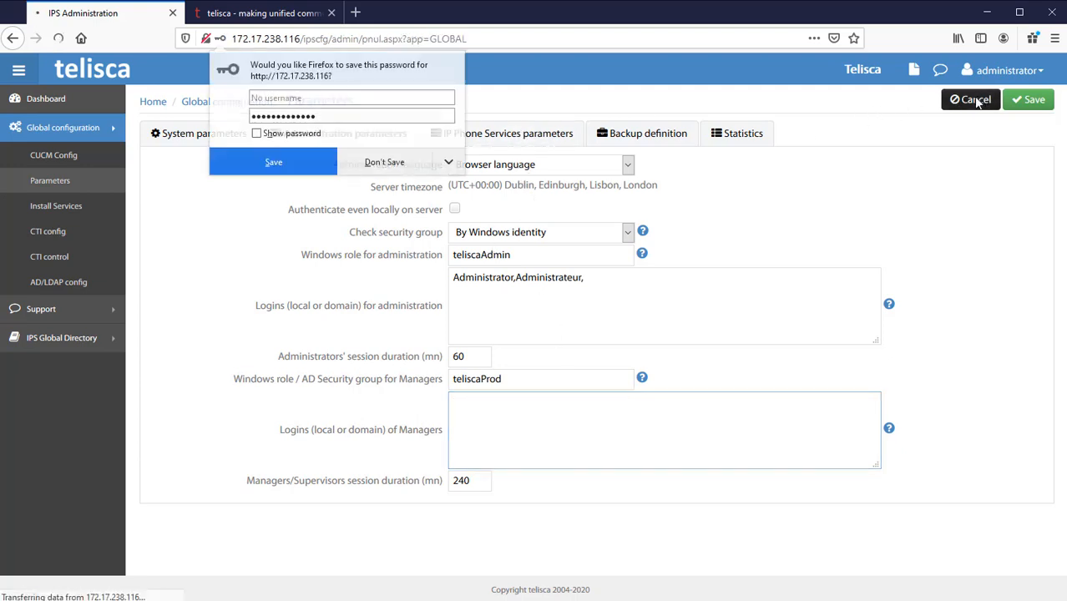
pyautogui.click(382, 164)
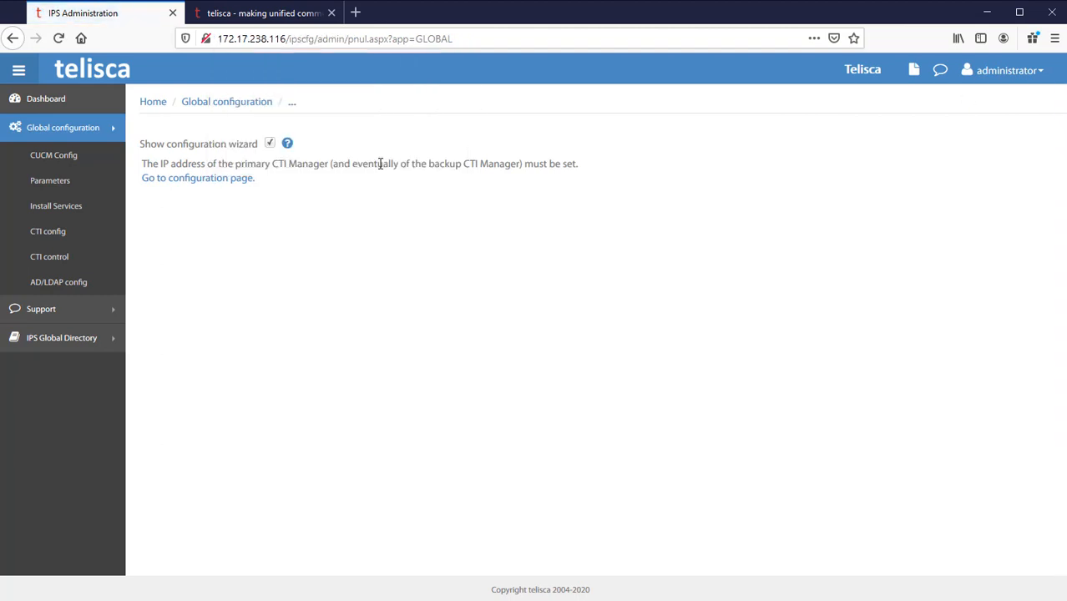
# Step: Set the primary CTI Manager host to 172.16.5.10 in the CTI configuration
pyautogui.click(53, 237)
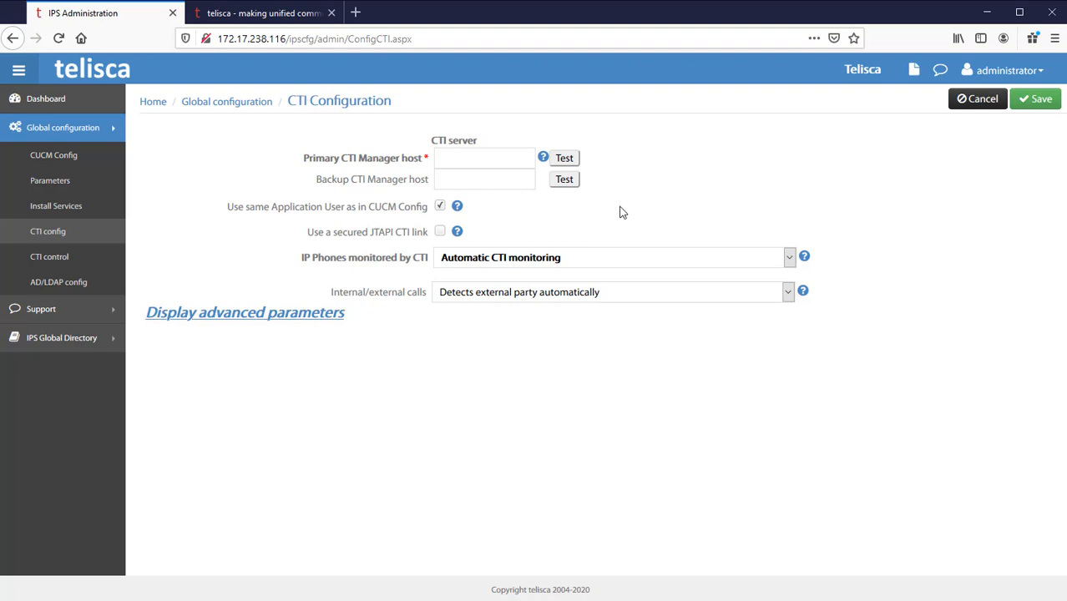
pyautogui.click(494, 157)
pyautogui.write('172.16.')
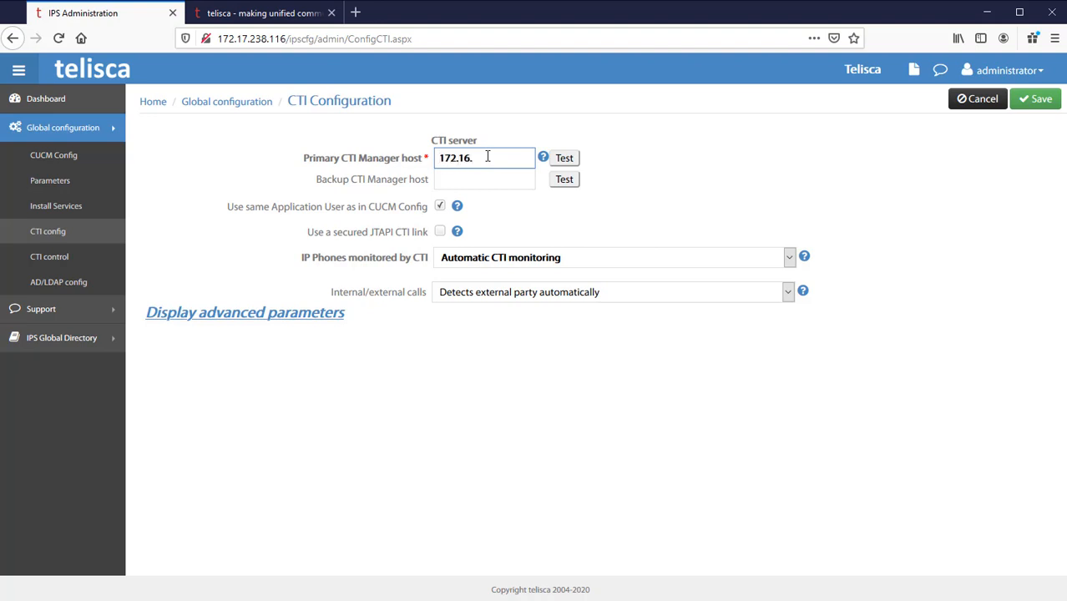
pyautogui.write('5.10')
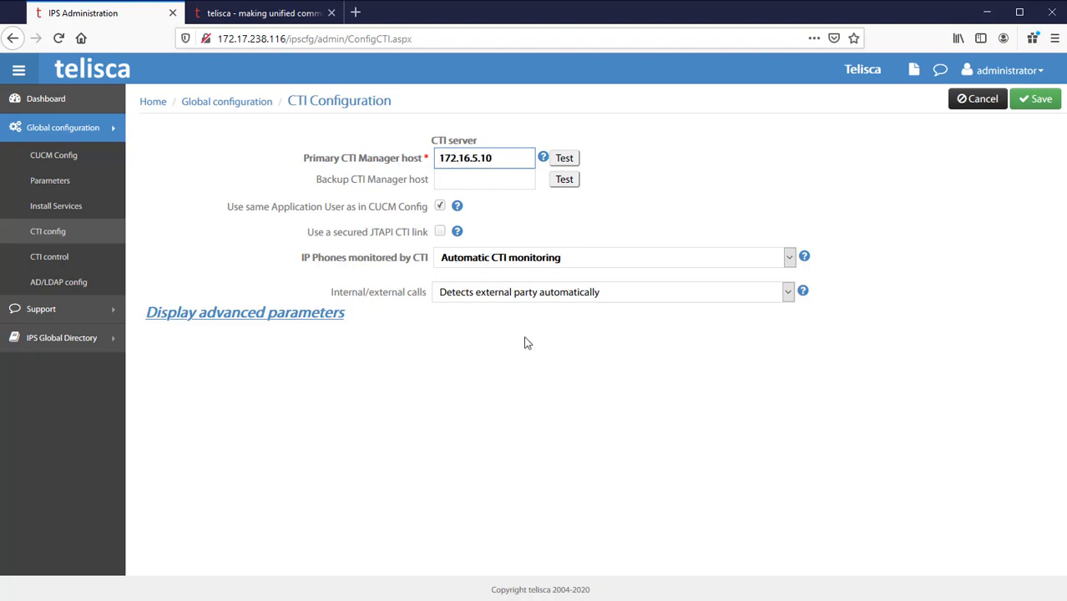
# Step: Try using a separate application user for CTI instead of the one from the CUCM configuration
pyautogui.click(440, 206)
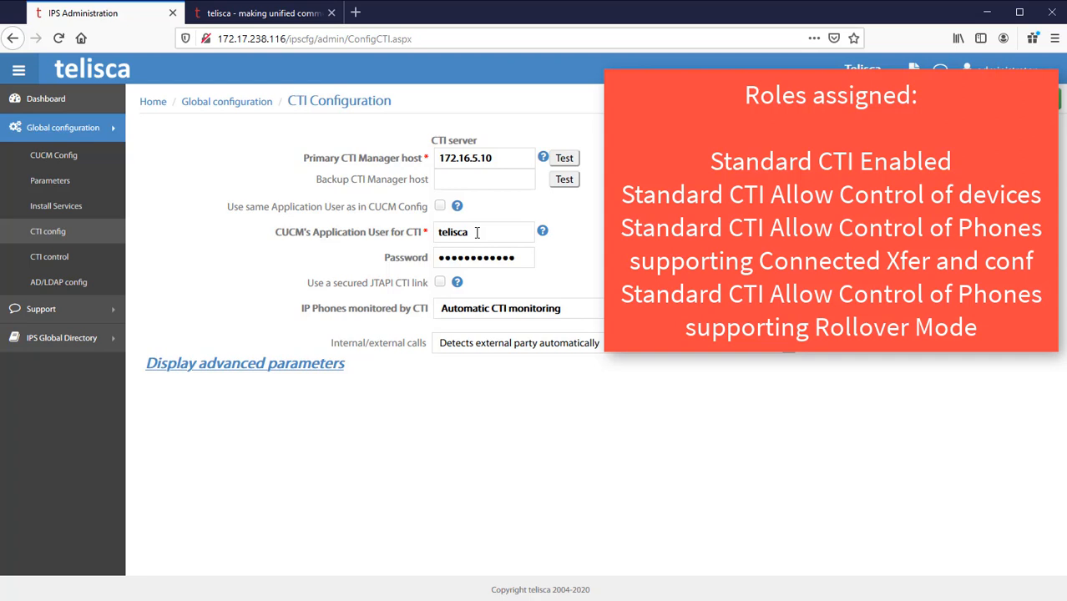
pyautogui.click(439, 207)
pyautogui.click(388, 169)
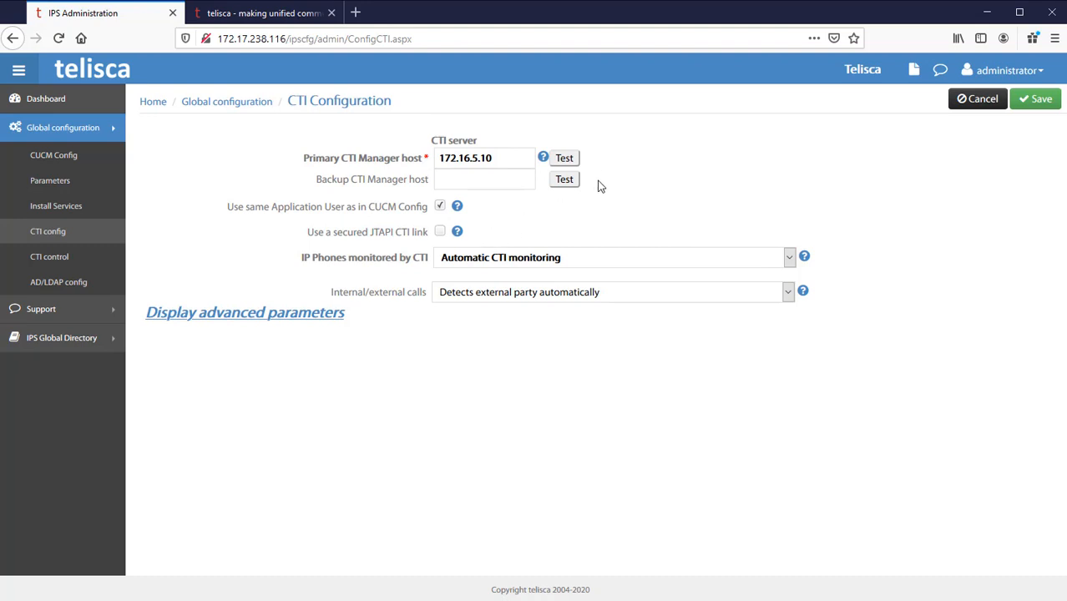
# Step: Test the connection to the primary CTI Manager host and check the telisca CTI Server entry in the dashboard's service statuses
pyautogui.click(565, 160)
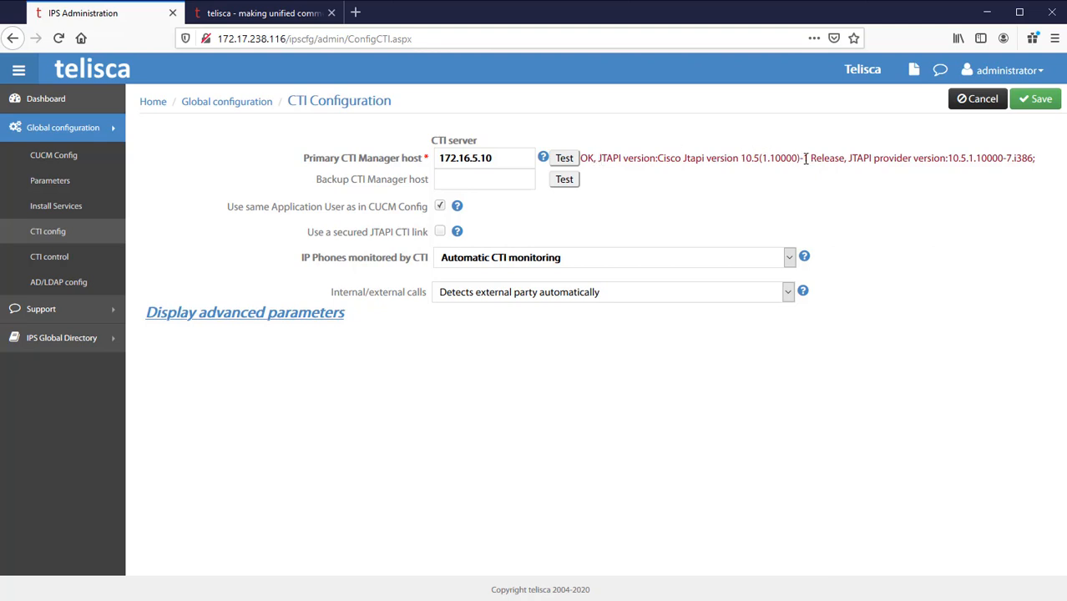
pyautogui.moveTo(804, 159); pyautogui.dragTo(743, 163)
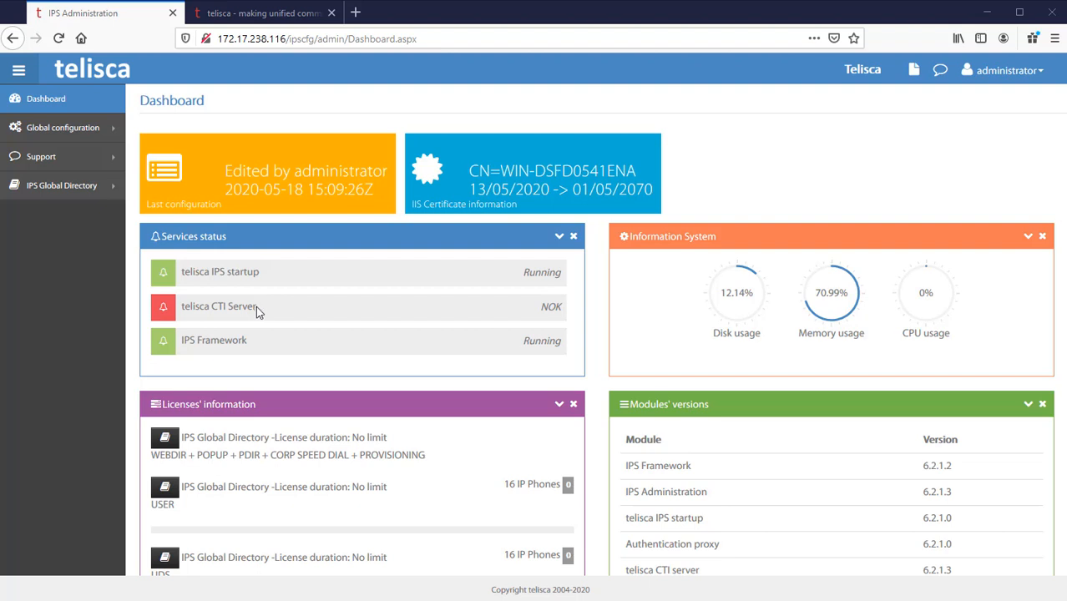
pyautogui.moveTo(257, 306); pyautogui.dragTo(179, 306)
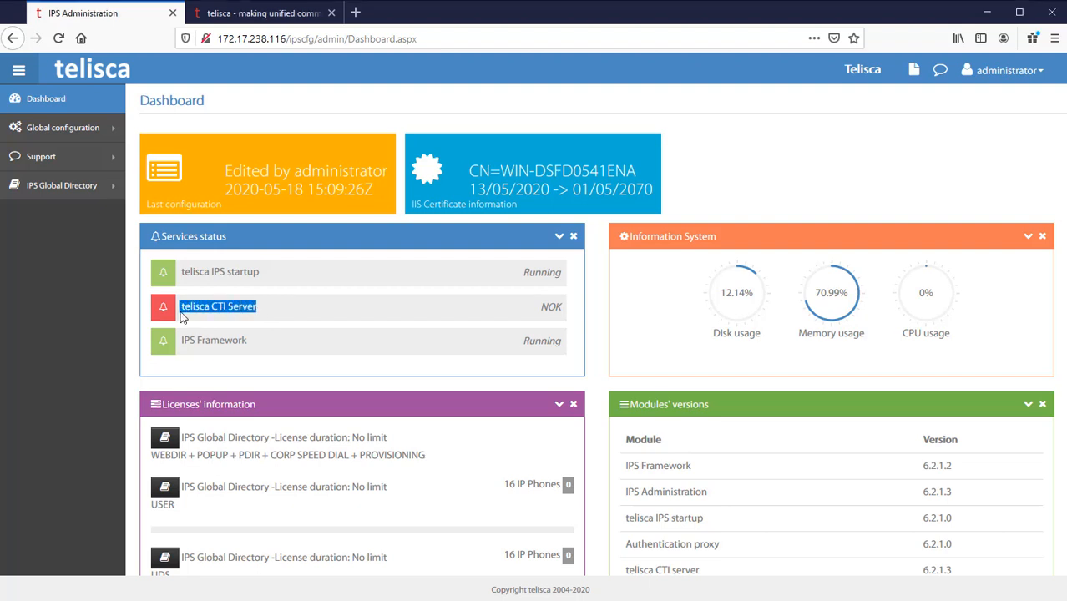
# Step: Restart the CTI Server from CTI control, confirm the restart, and return to the dashboard to check the service status
pyautogui.click(42, 134)
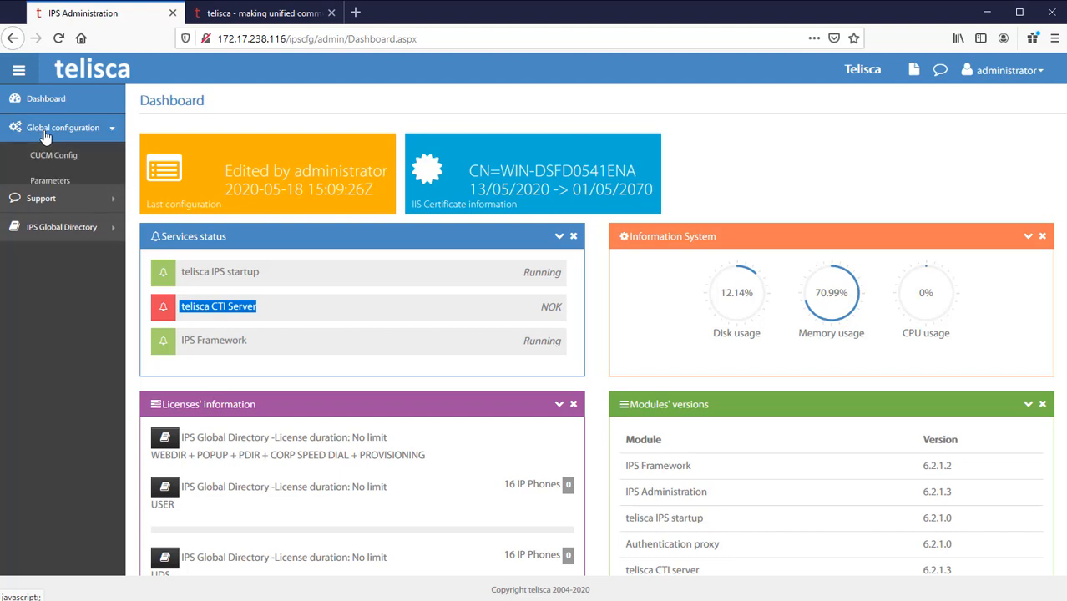
pyautogui.click(57, 260)
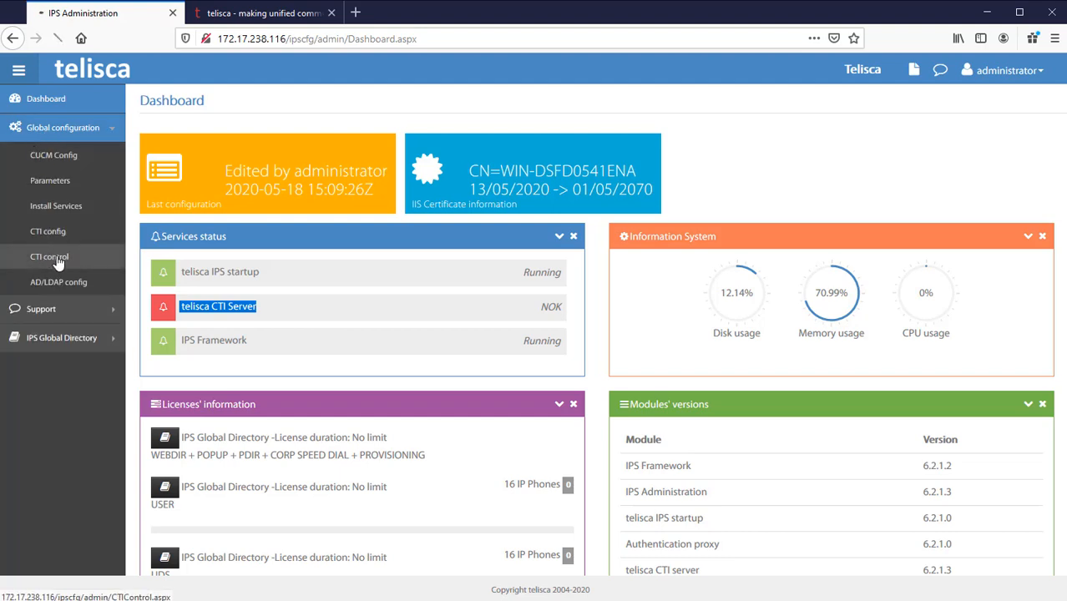
pyautogui.click(541, 148)
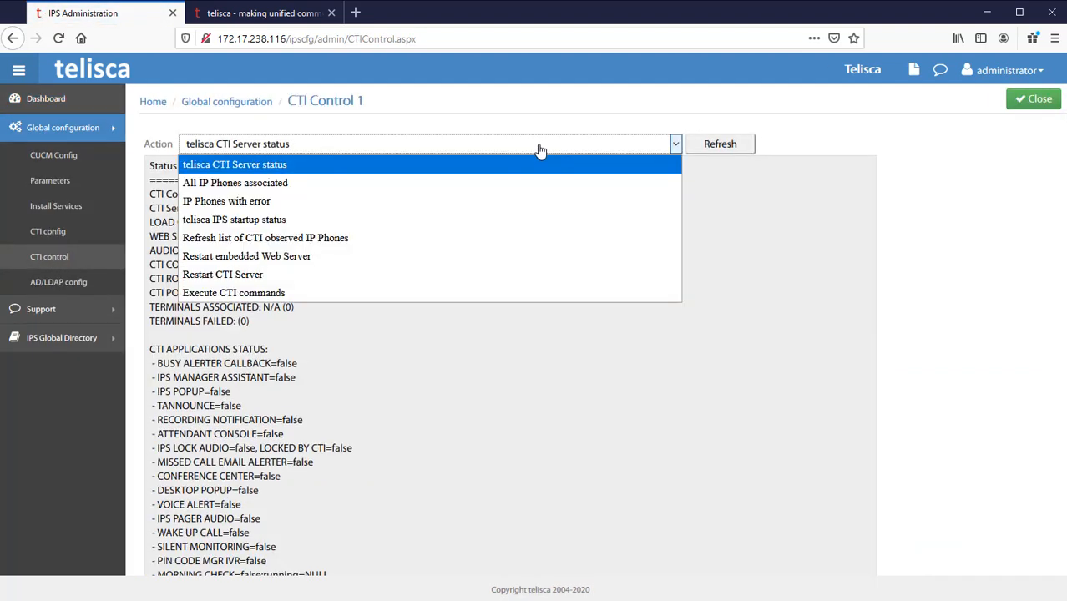
pyautogui.click(352, 279)
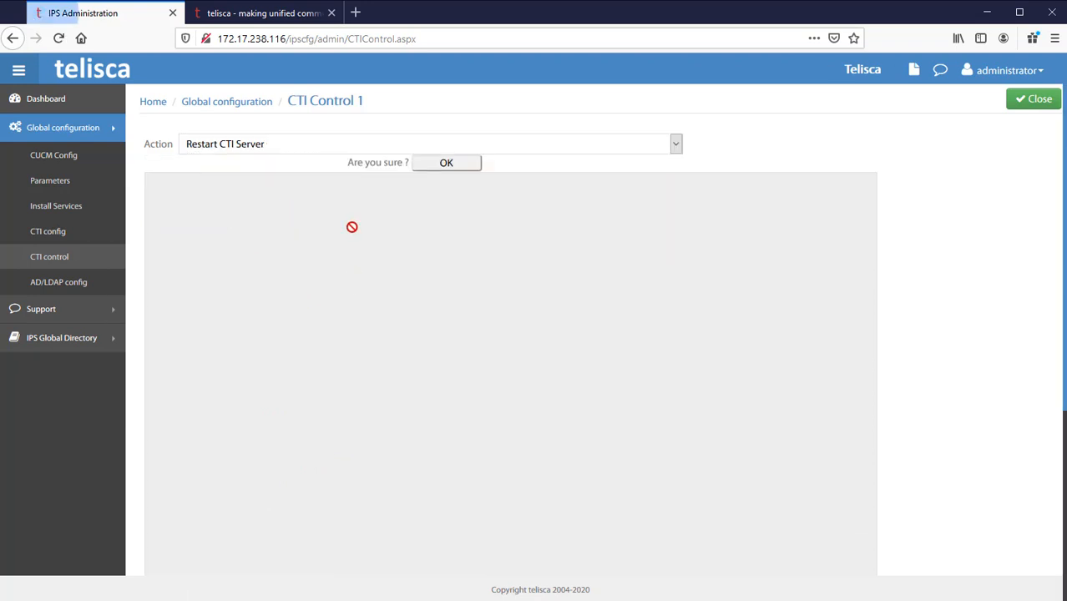
pyautogui.click(469, 165)
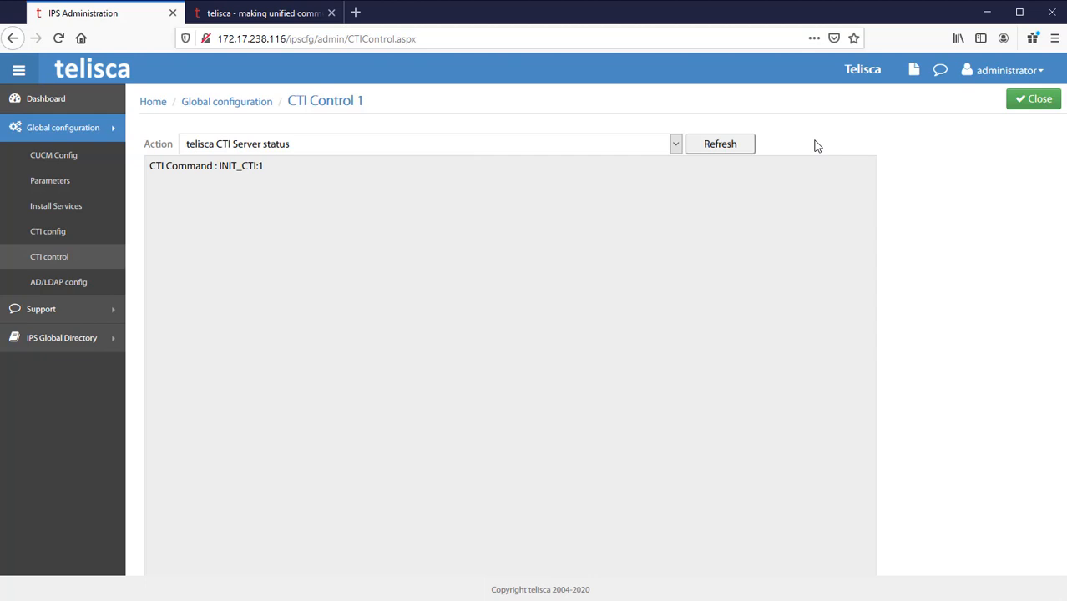
pyautogui.click(52, 101)
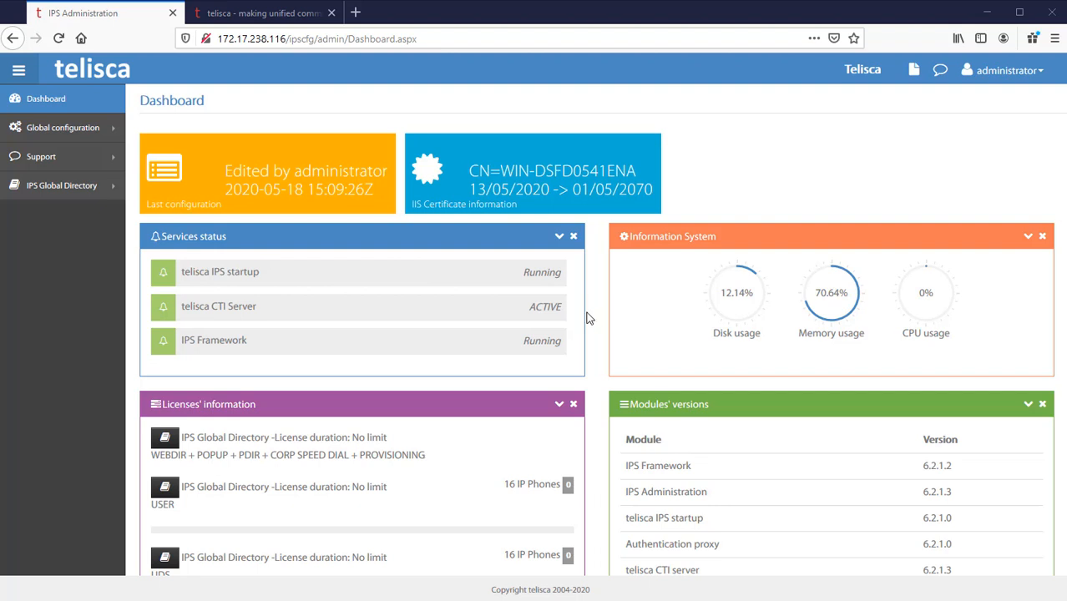
# Step: Show the list of Global configuration pages
pyautogui.click(52, 132)
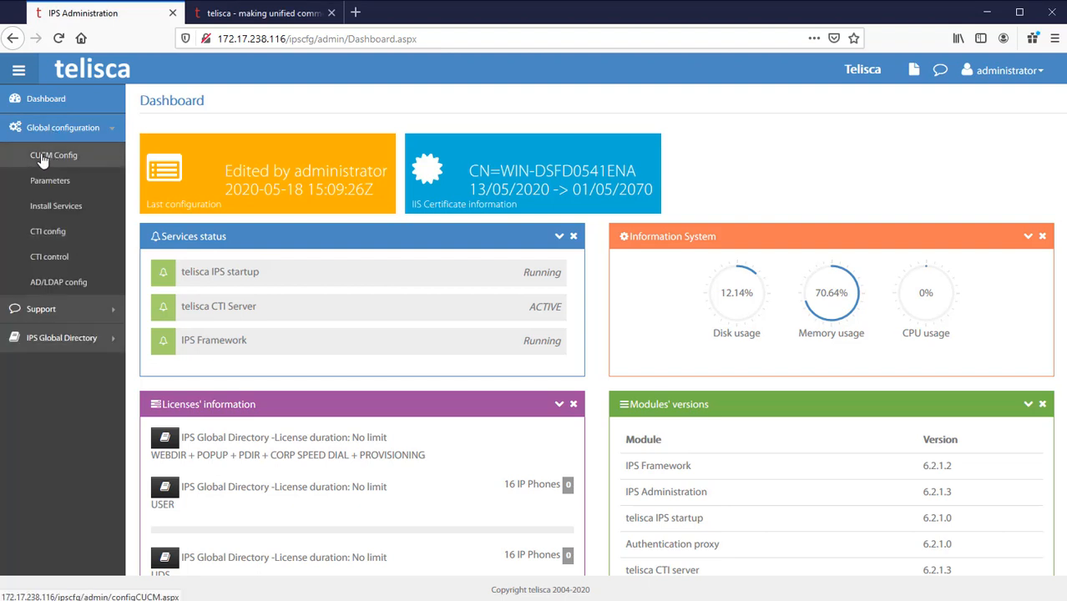